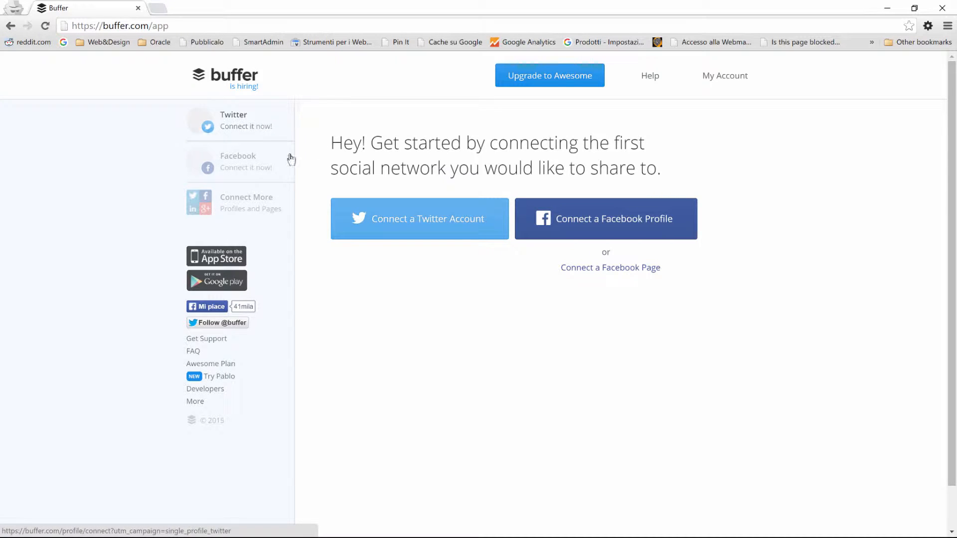
- Go to Connect More to see Twitter, Facebook, LinkedIn, Google+ and Pinterest connection options
{"action": "left_click", "coordinate": [244, 212]}
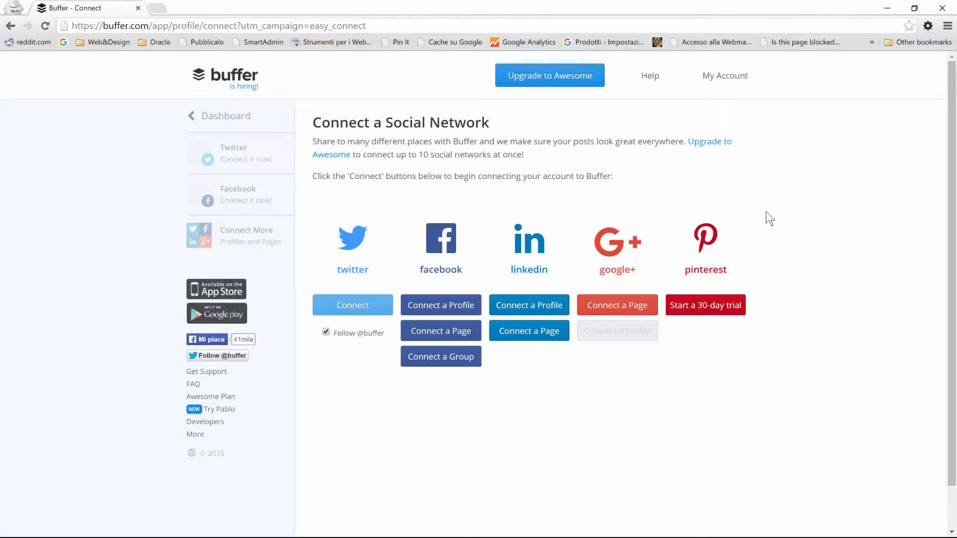
- Open Email Settings, reveal the secret posting address and review the Reminders toggles
{"action": "mouse_move", "coordinate": [702, 83]}
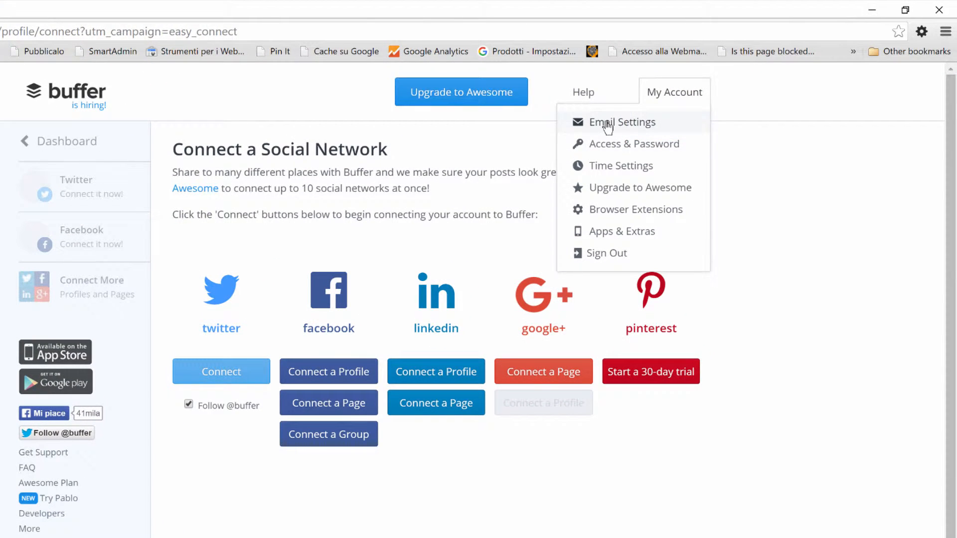
{"action": "left_click", "coordinate": [607, 124]}
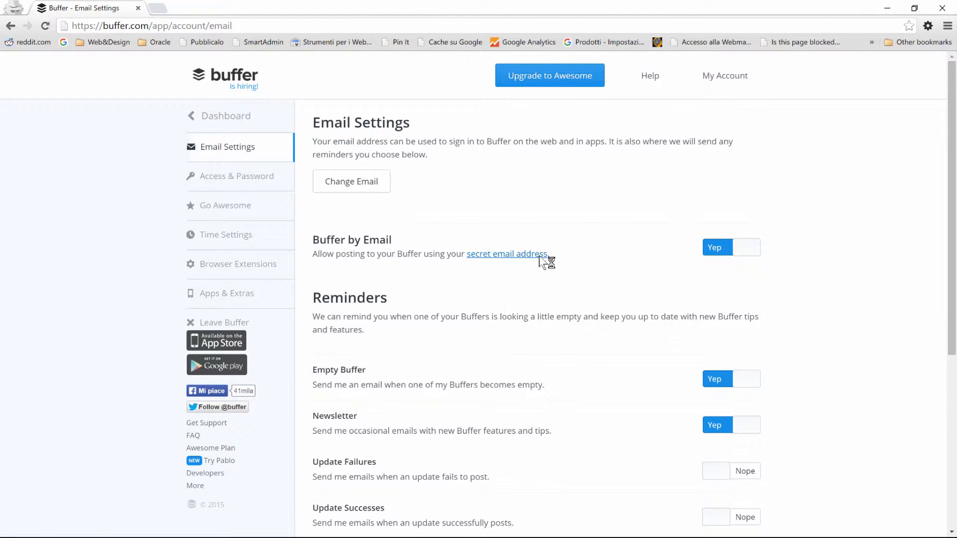
{"action": "left_click", "coordinate": [399, 59]}
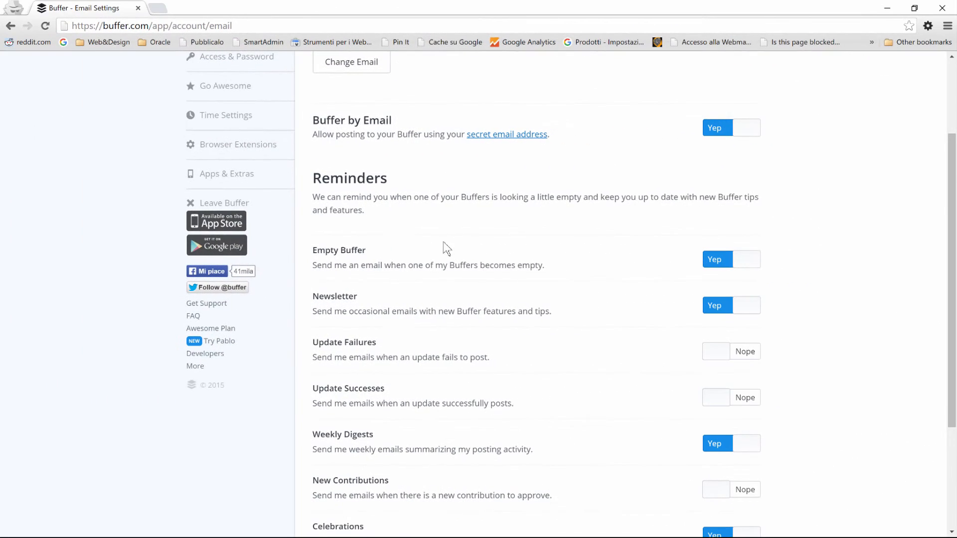
{"action": "scroll", "coordinate": [431, 195], "scroll_direction": "down", "scroll_amount": 2}
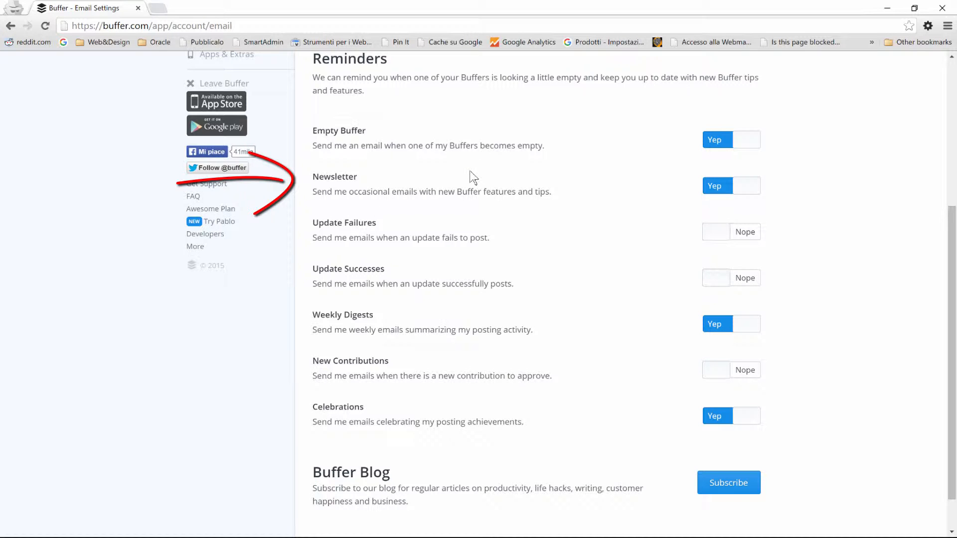
{"action": "scroll", "coordinate": [474, 175], "scroll_direction": "down", "scroll_amount": 1}
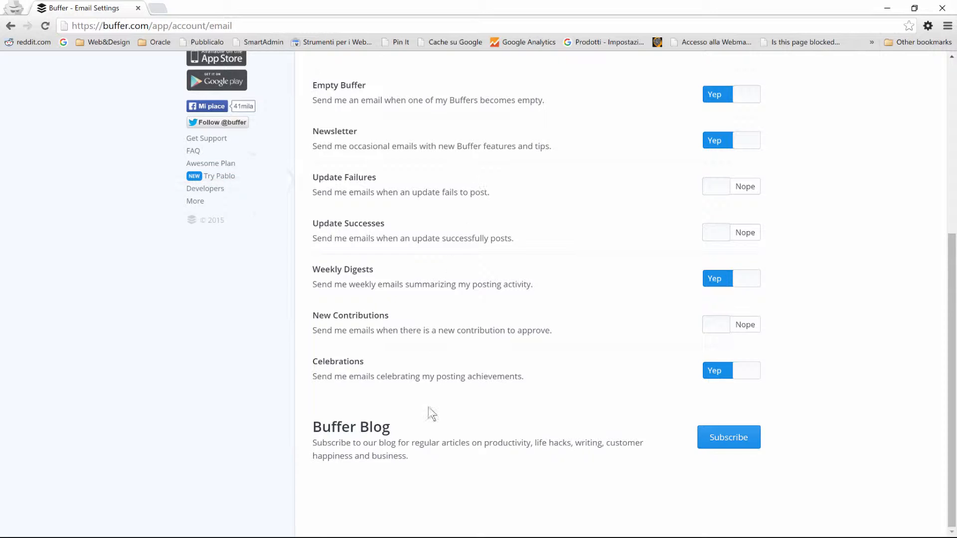
{"action": "left_click", "coordinate": [730, 438]}
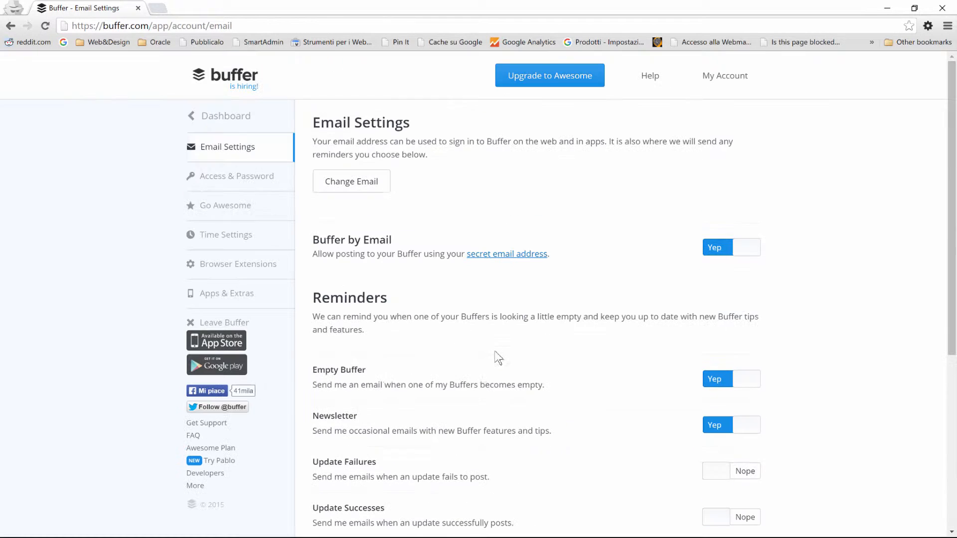
- Browse Access & Password and the Go Awesome upgrade page, then open Time Settings
{"action": "left_click", "coordinate": [239, 176]}
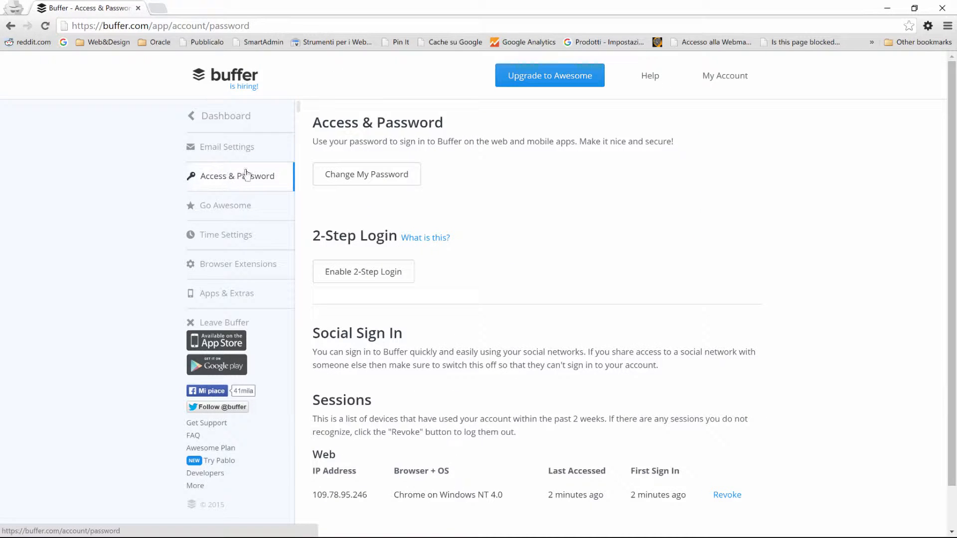
{"action": "scroll", "coordinate": [470, 199], "scroll_direction": "down", "scroll_amount": 1}
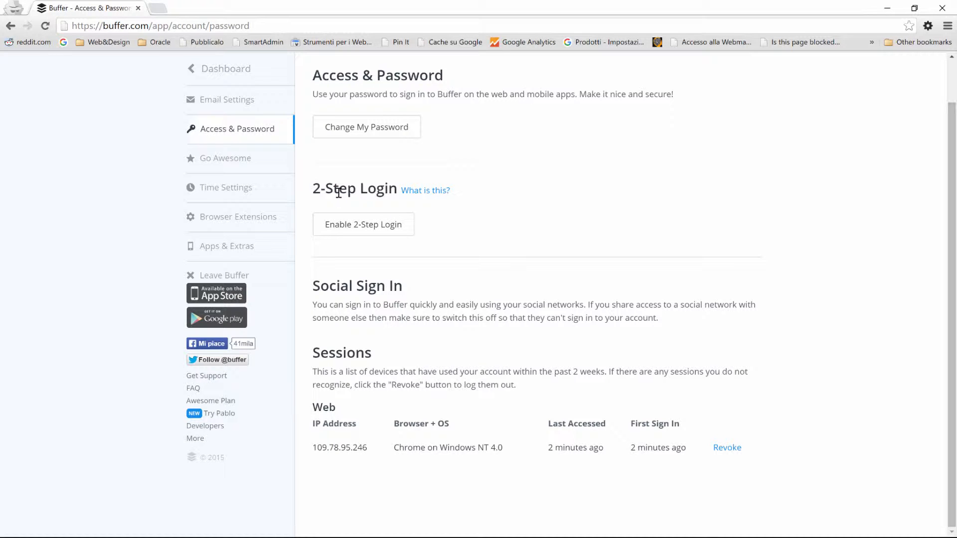
{"action": "left_click", "coordinate": [242, 162]}
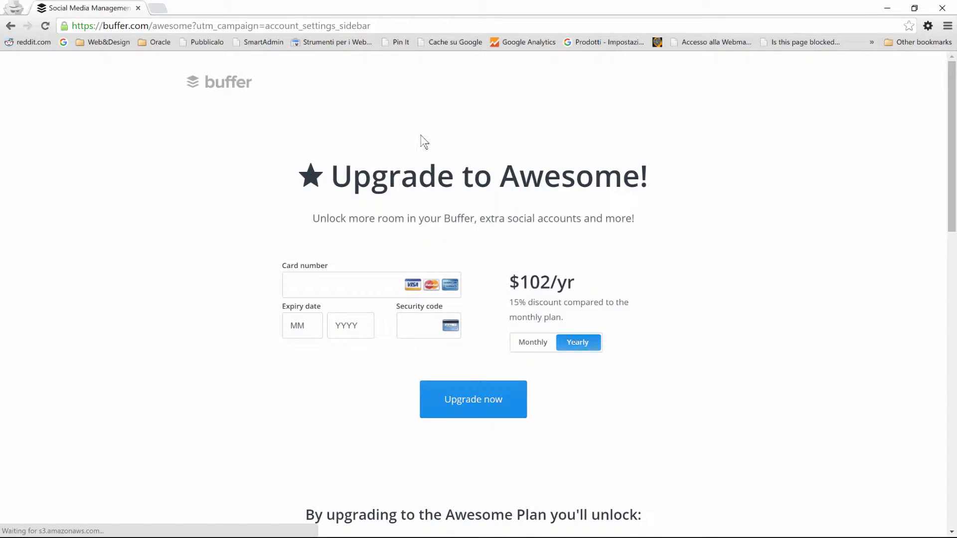
{"action": "left_click", "coordinate": [9, 26]}
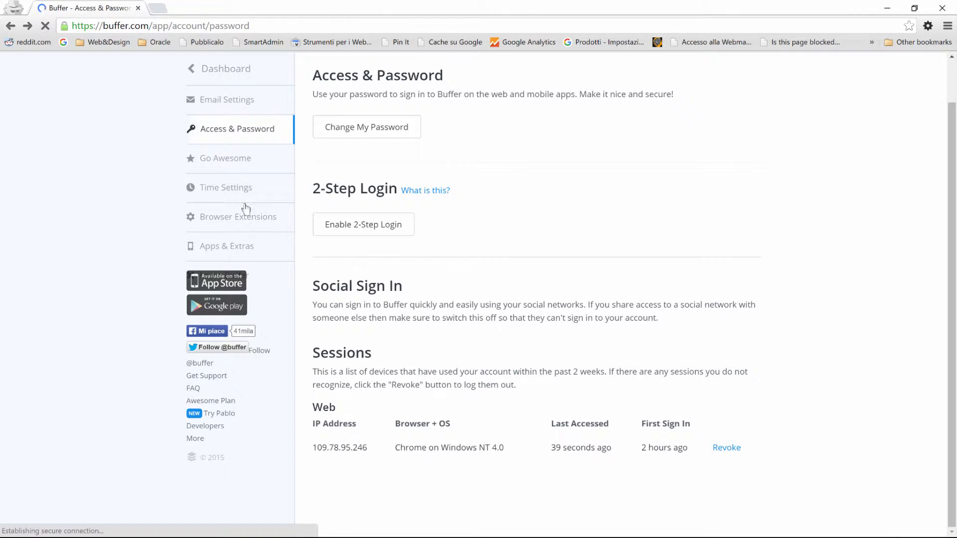
{"action": "left_click", "coordinate": [209, 192]}
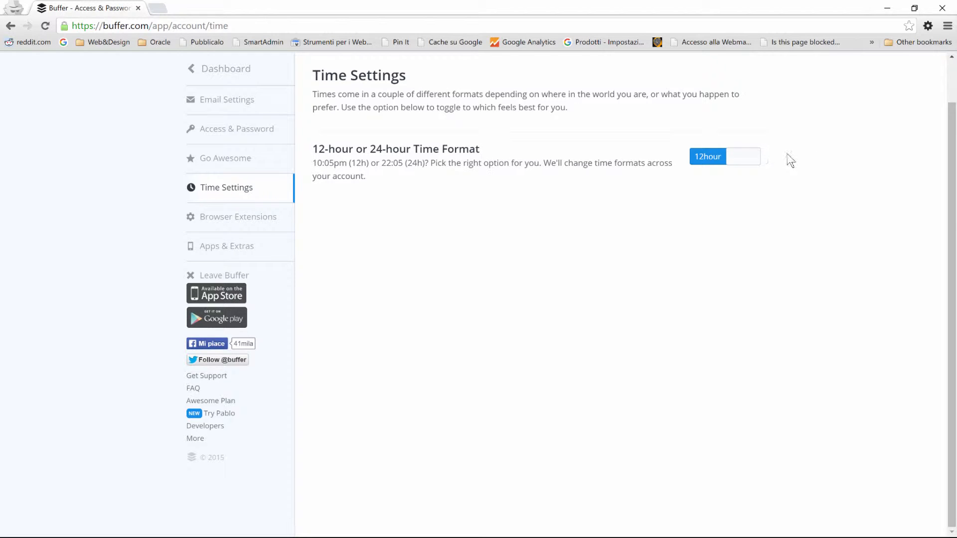
- Switch the time format to 24-hour, then browse Apps & Extras and its Get More Apps page
{"action": "left_click", "coordinate": [748, 162]}
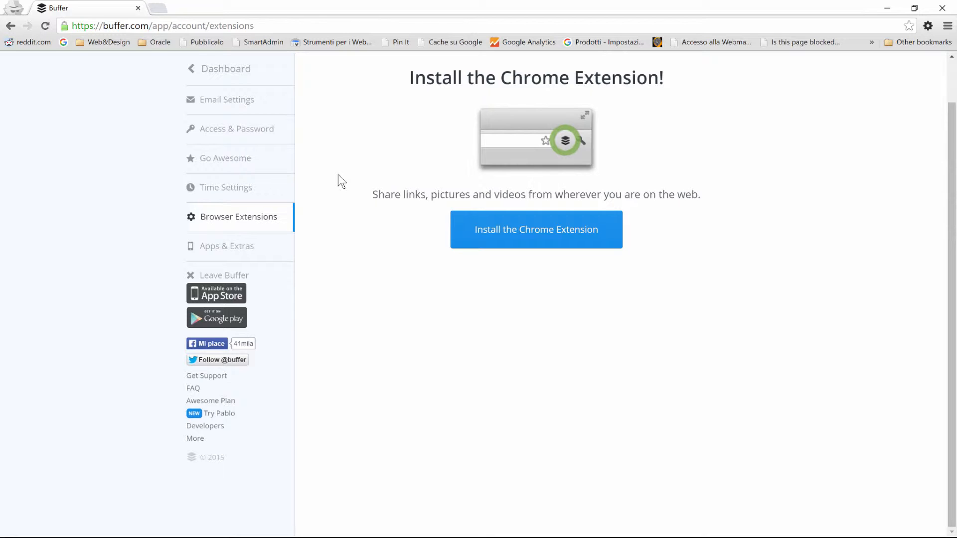
{"action": "left_click", "coordinate": [245, 249]}
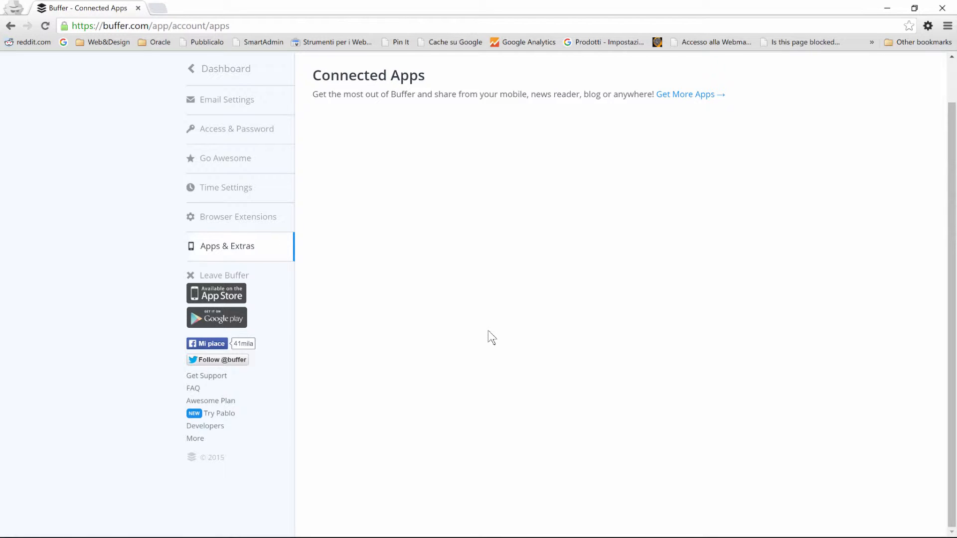
{"action": "left_click", "coordinate": [699, 95]}
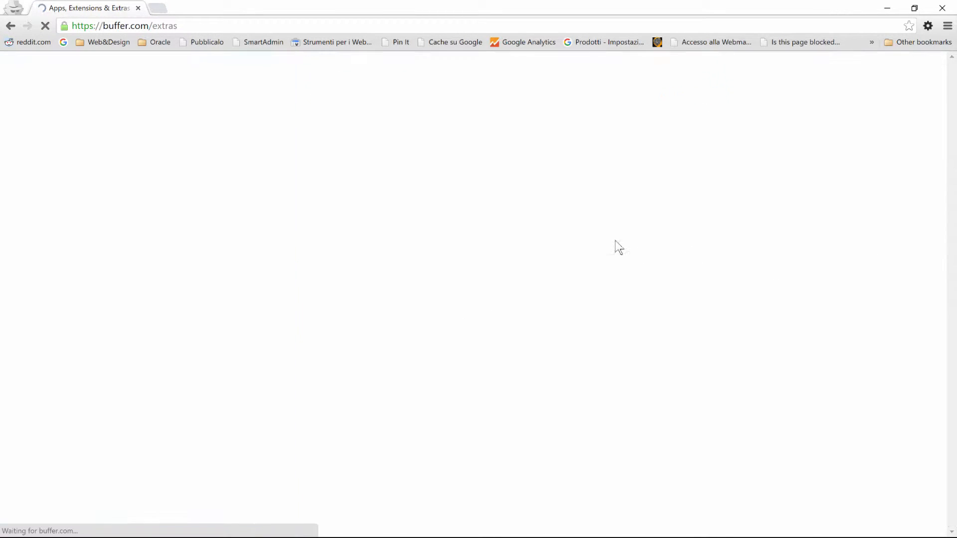
{"action": "scroll", "coordinate": [813, 251], "scroll_direction": "down", "scroll_amount": 2}
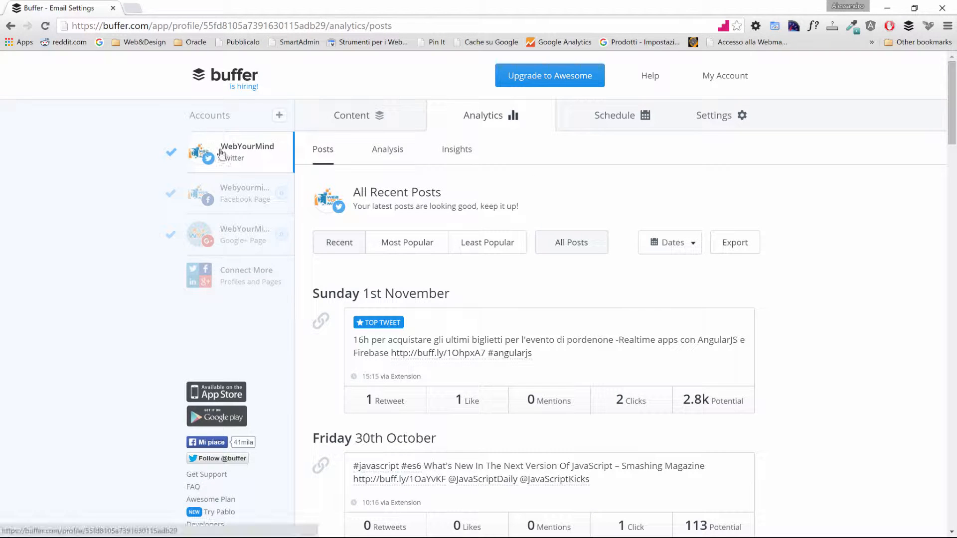
- Compare post analytics for Facebook, Google+ and Twitter, then open Twitter's Content Queue
{"action": "left_click", "coordinate": [229, 190]}
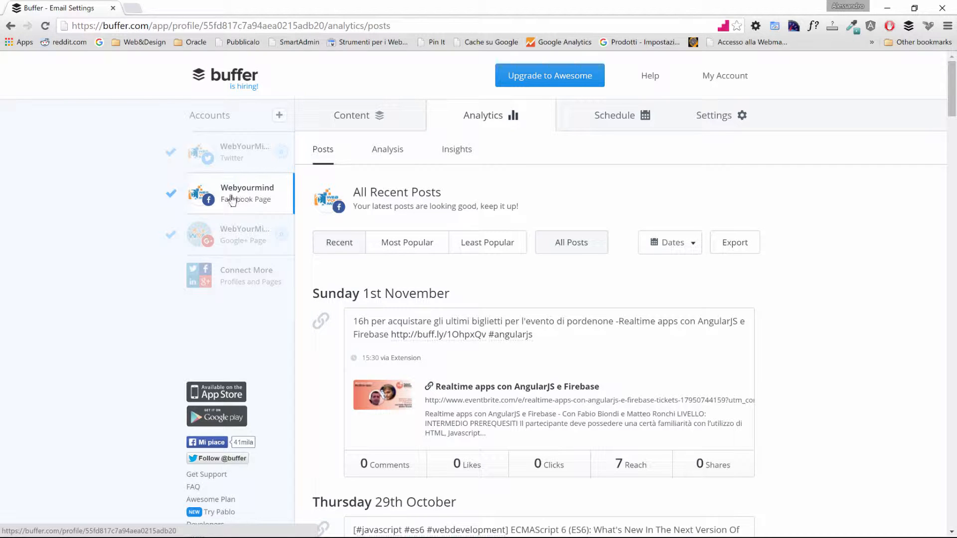
{"action": "left_click", "coordinate": [228, 235]}
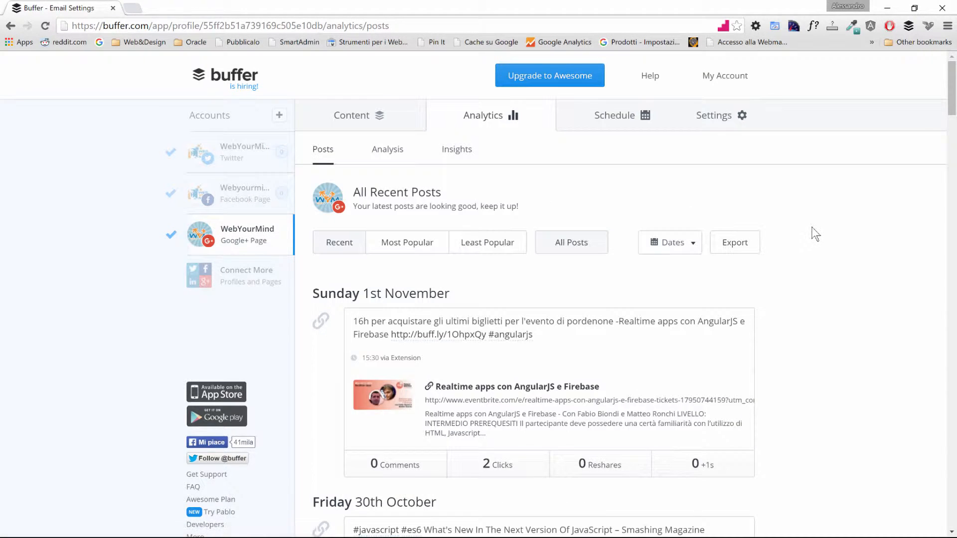
{"action": "left_click", "coordinate": [223, 152]}
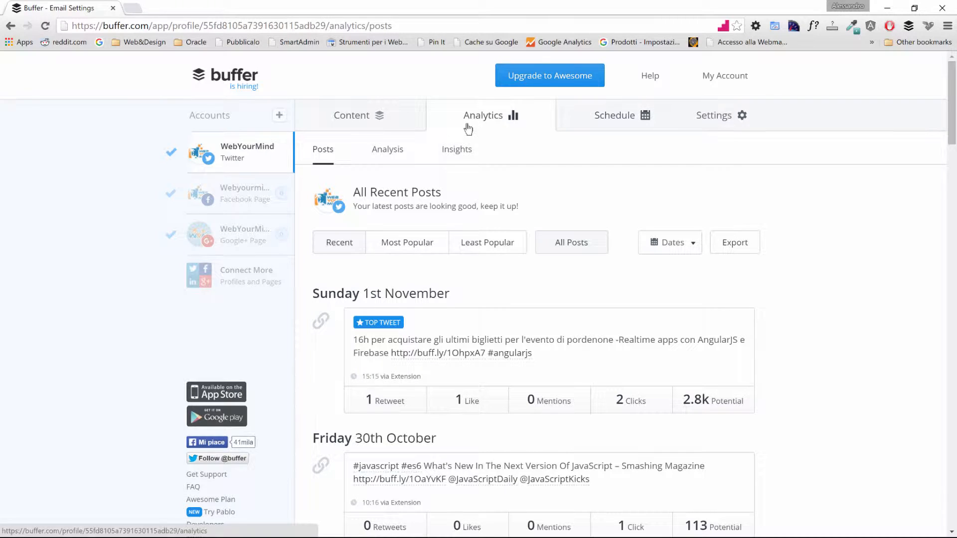
{"action": "left_click", "coordinate": [355, 118]}
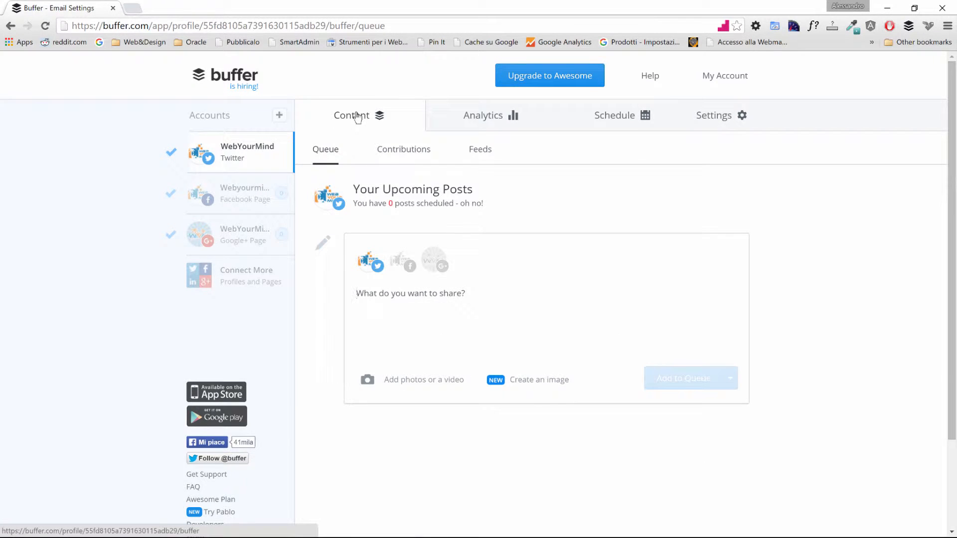
- Write 'Hello Guys, today the Web Summit is on!' for both Twitter and the Facebook Page
{"action": "left_click", "coordinate": [427, 312]}
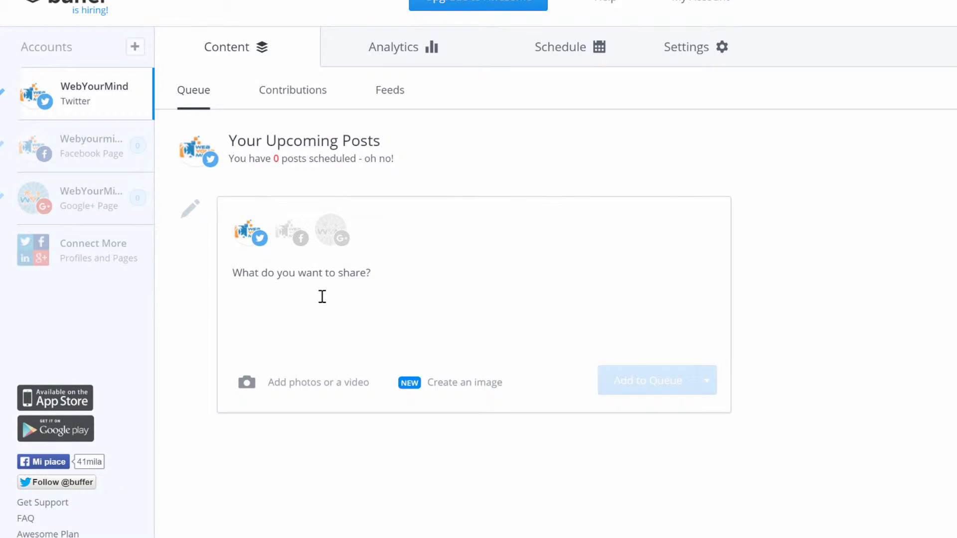
{"action": "type", "text": "Hel"}
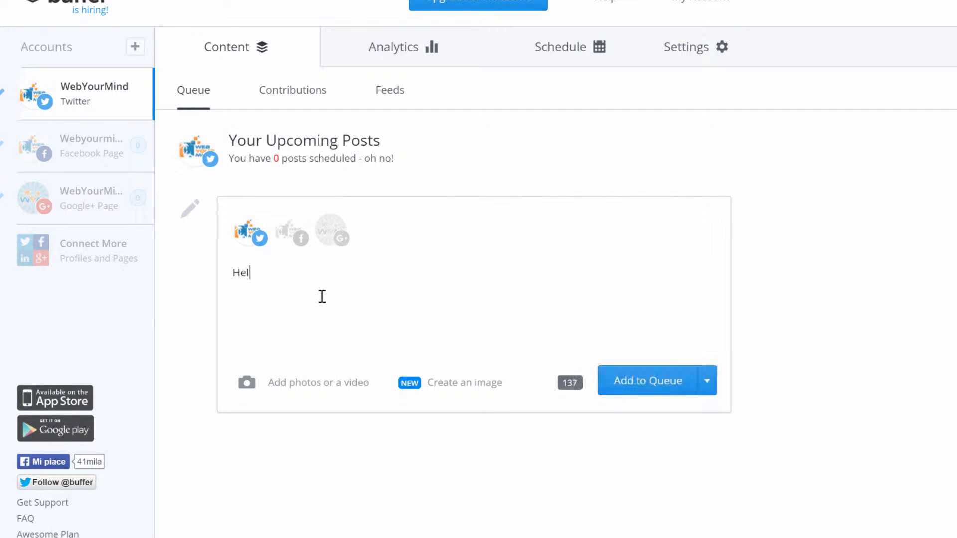
{"action": "type", "text": "lo Guys, today "}
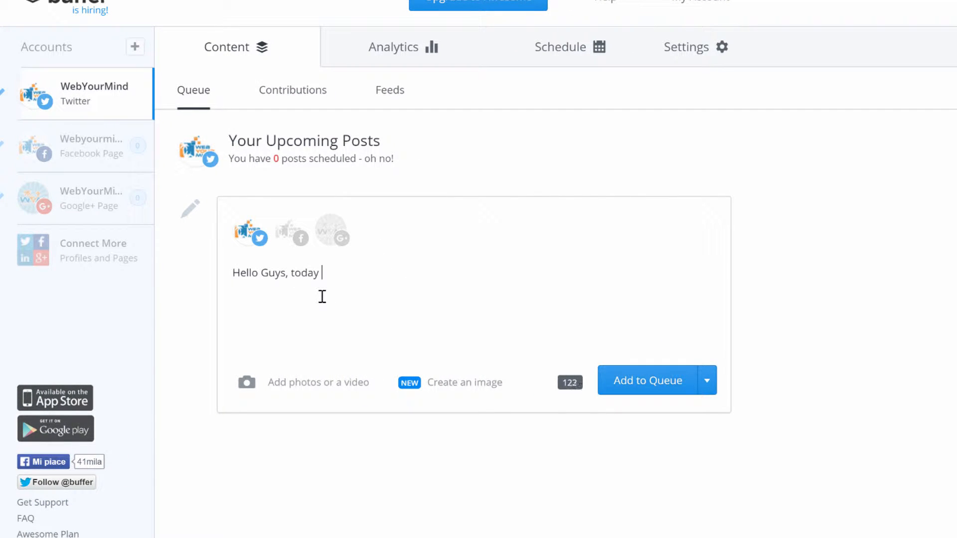
{"action": "type", "text": "the Web Summit is on!"}
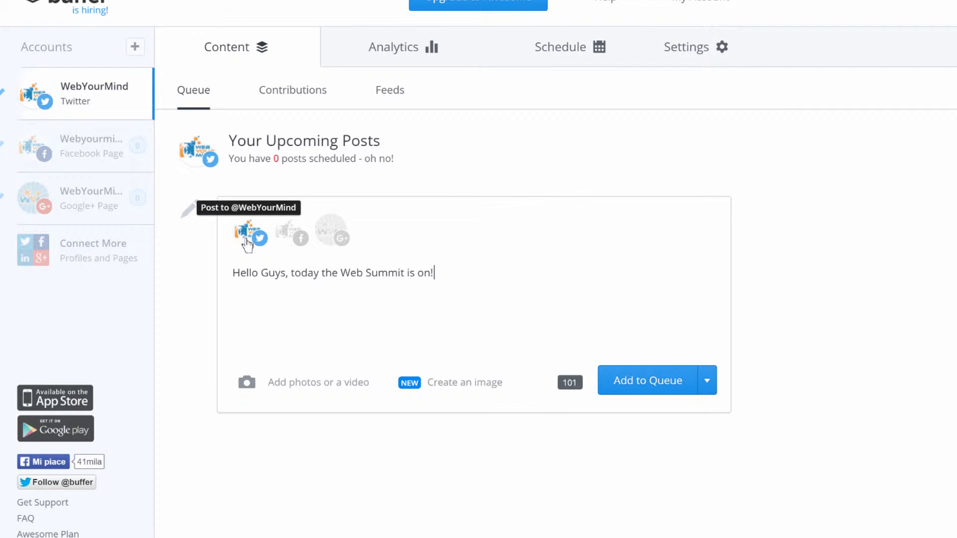
{"action": "left_click", "coordinate": [284, 236]}
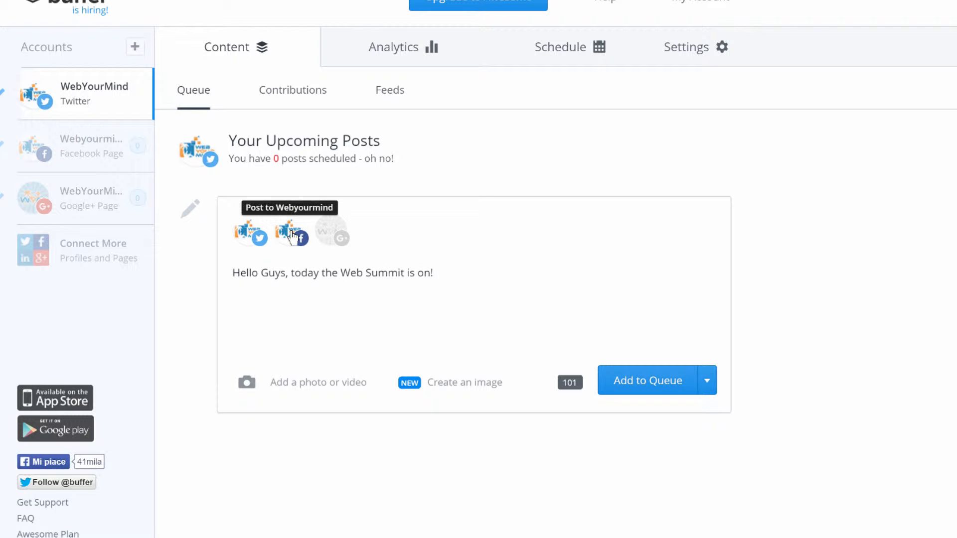
{"action": "left_click", "coordinate": [293, 382]}
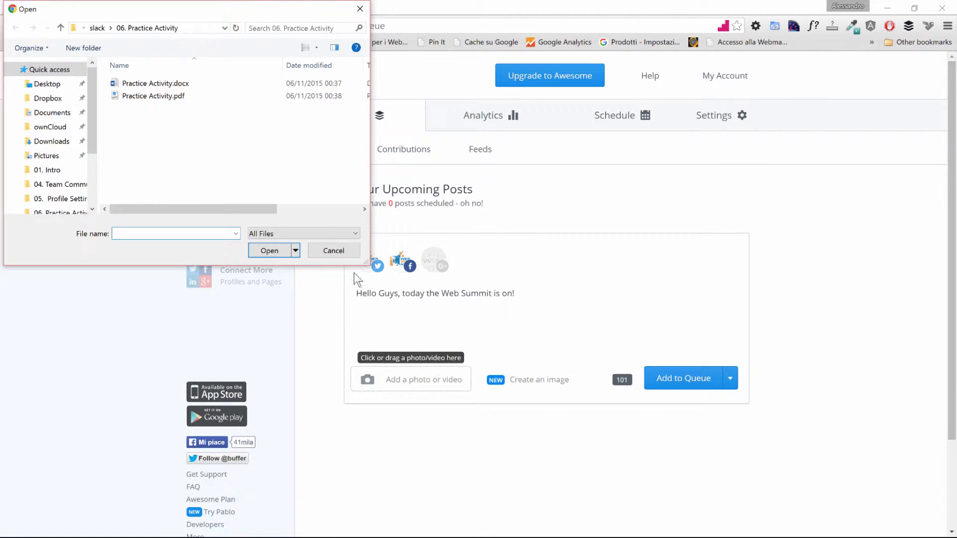
{"action": "left_click", "coordinate": [334, 250]}
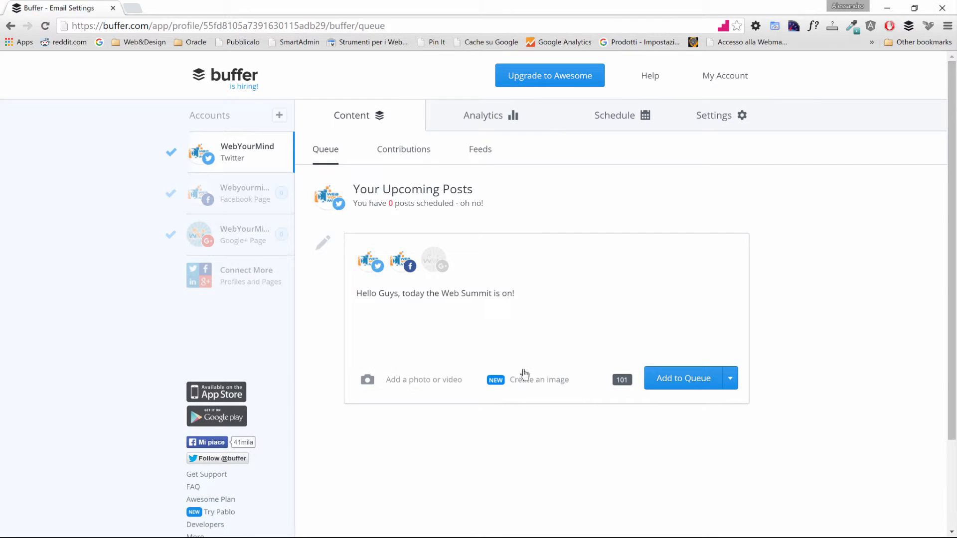
- Create a Pablo quote image using the snowy mountain background
{"action": "left_click", "coordinate": [525, 378]}
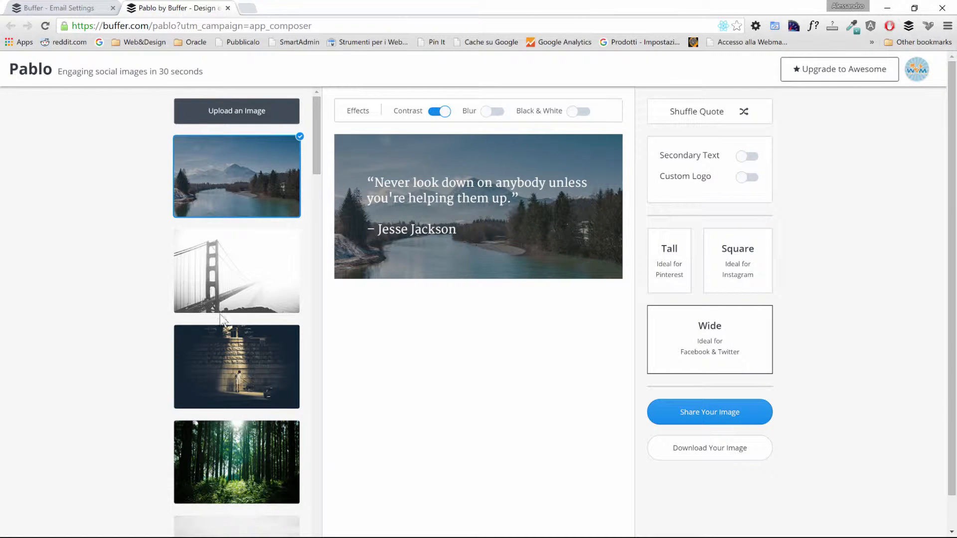
{"action": "scroll", "coordinate": [215, 246], "scroll_direction": "down", "scroll_amount": 20}
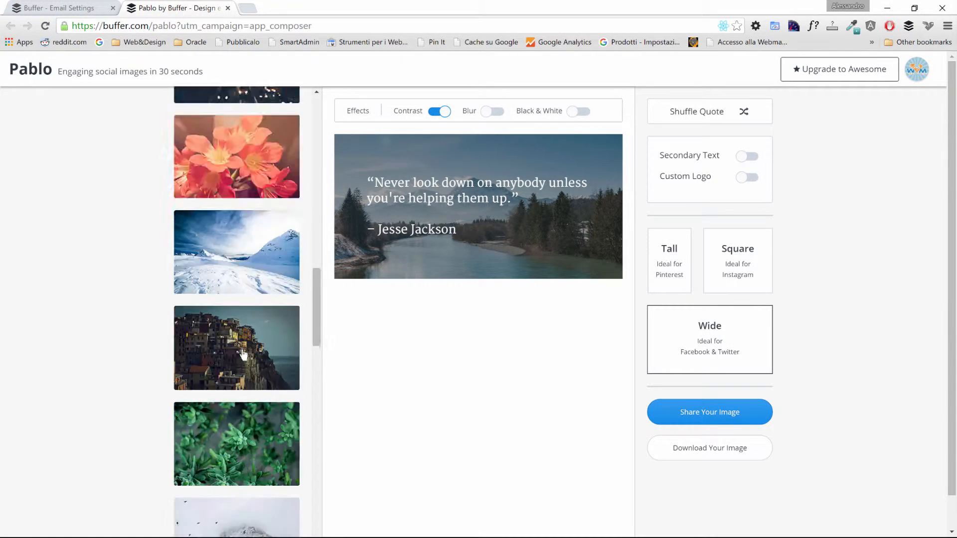
{"action": "scroll", "coordinate": [244, 354], "scroll_direction": "down", "scroll_amount": 2}
{"action": "left_click", "coordinate": [233, 136]}
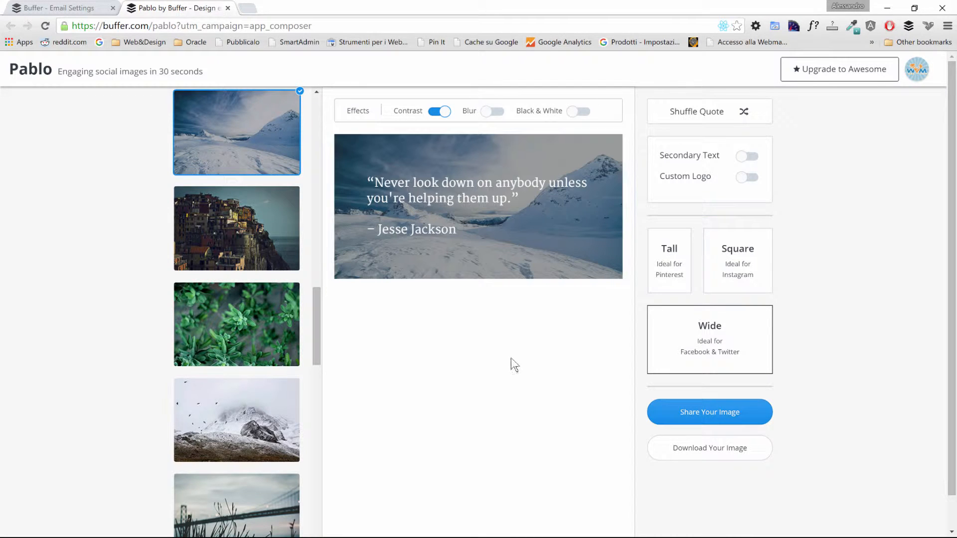
- Download the image as pablo.png into Pictures and return to Buffer
{"action": "left_click", "coordinate": [747, 418]}
{"action": "left_click", "coordinate": [692, 453]}
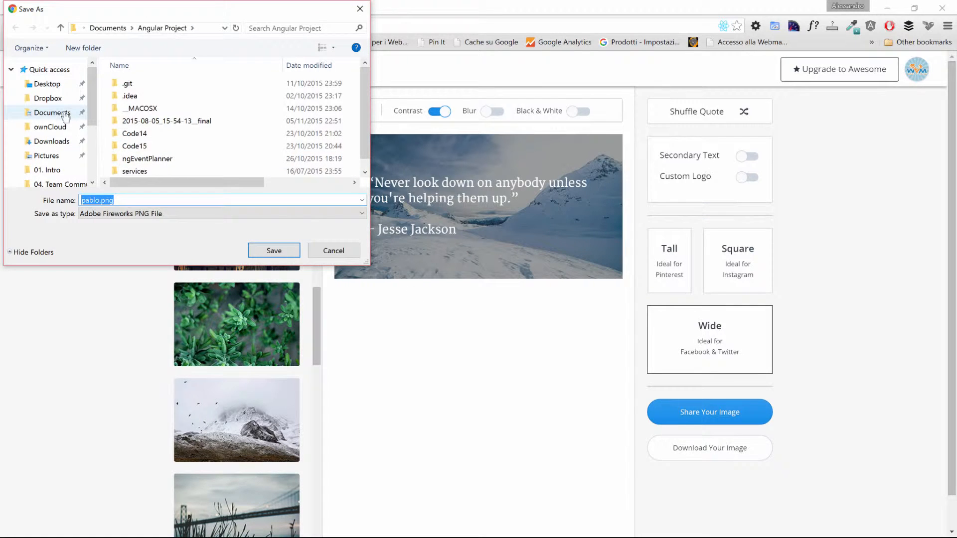
{"action": "left_click", "coordinate": [47, 155]}
{"action": "left_click", "coordinate": [274, 250]}
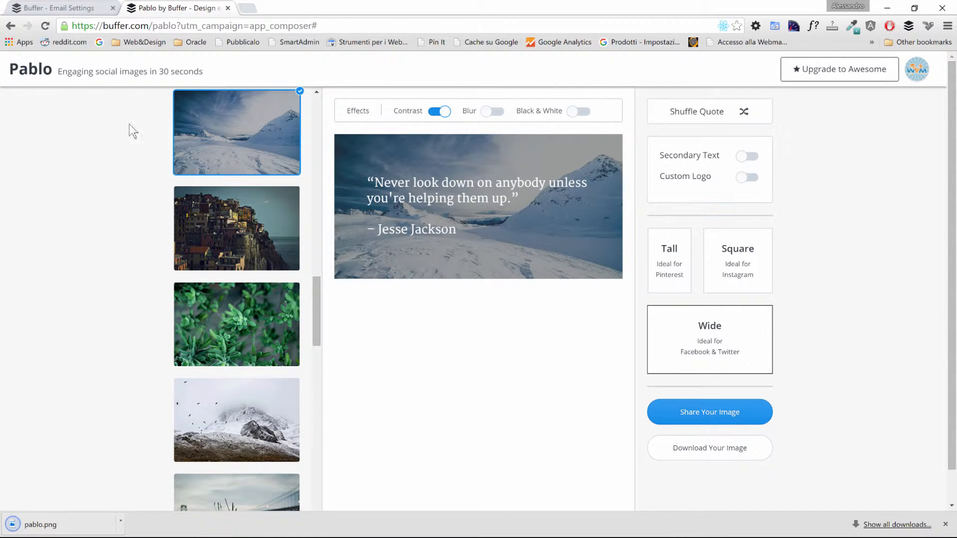
{"action": "left_click", "coordinate": [67, 8]}
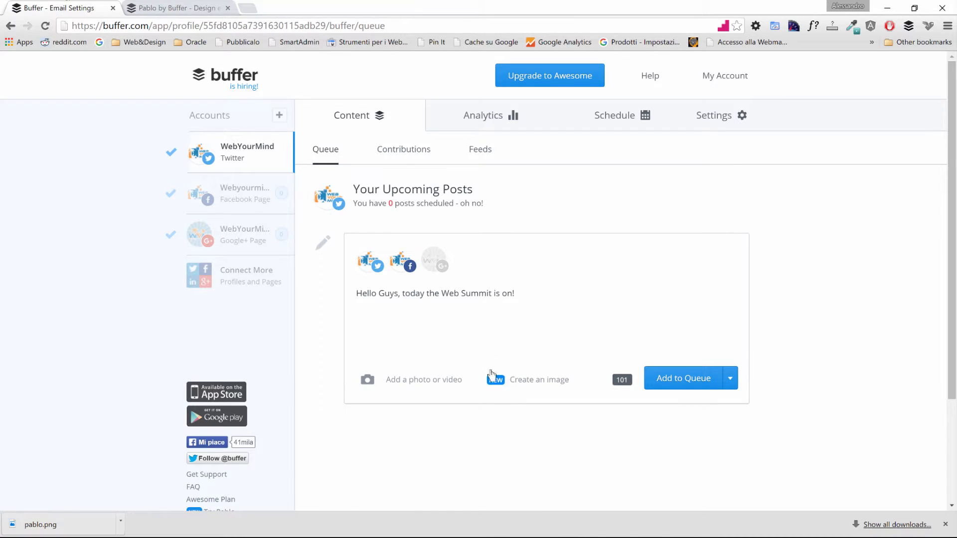
- Attach pablo.png from Pictures to the Web Summit draft and check the Add to Queue options
{"action": "left_click", "coordinate": [383, 381]}
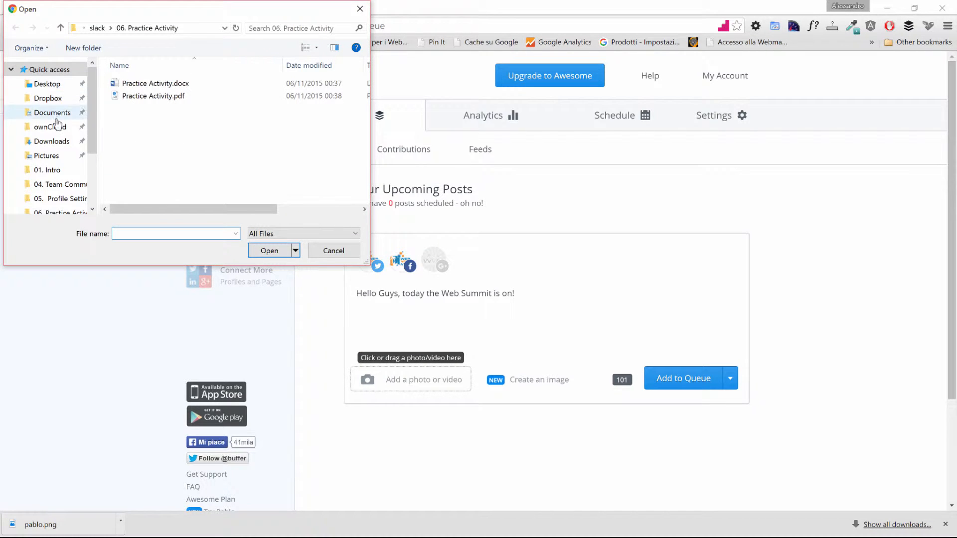
{"action": "left_click", "coordinate": [46, 156]}
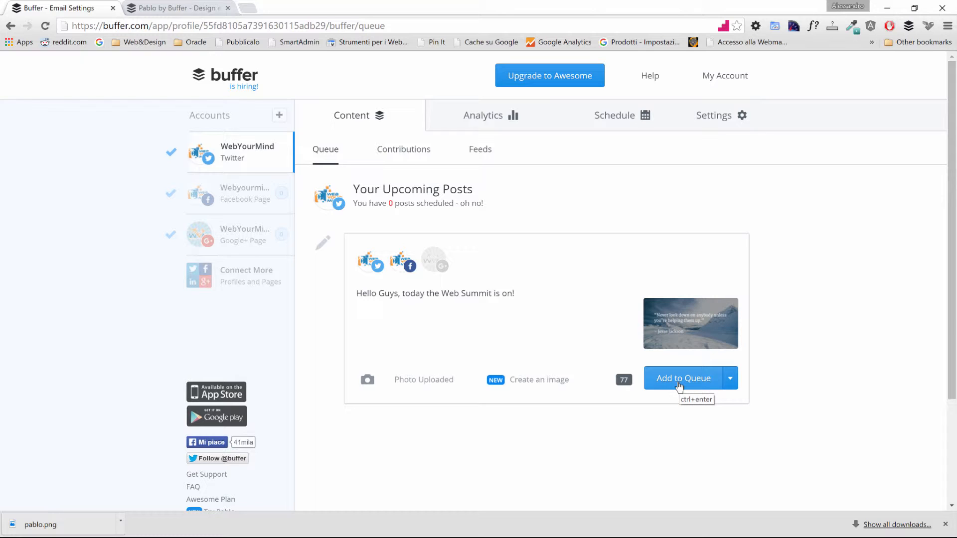
{"action": "left_click", "coordinate": [730, 381]}
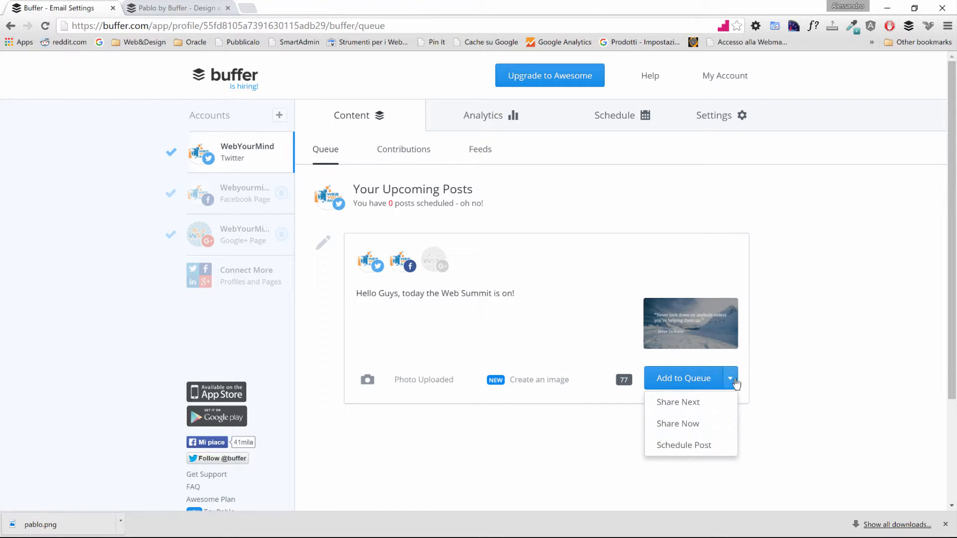
{"action": "left_click", "coordinate": [766, 384]}
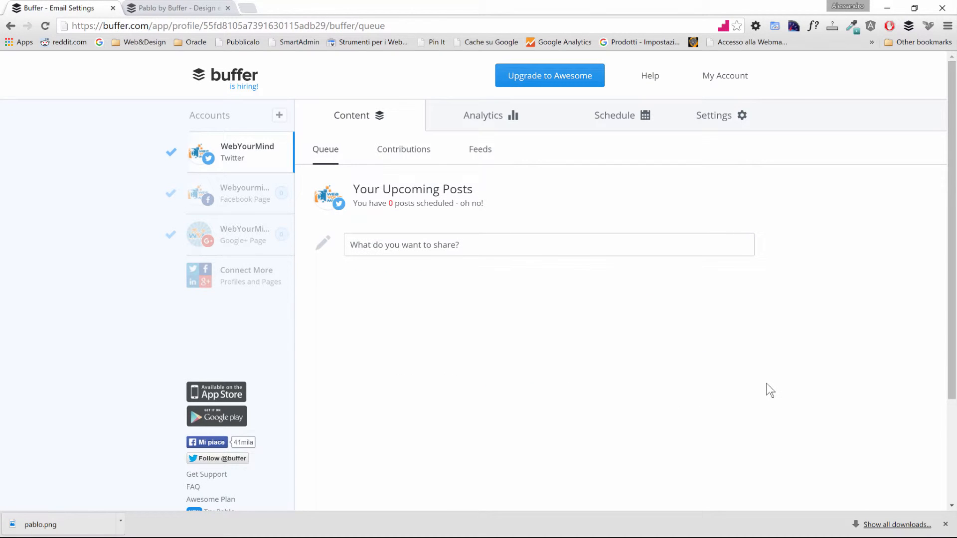
{"action": "left_click", "coordinate": [696, 245]}
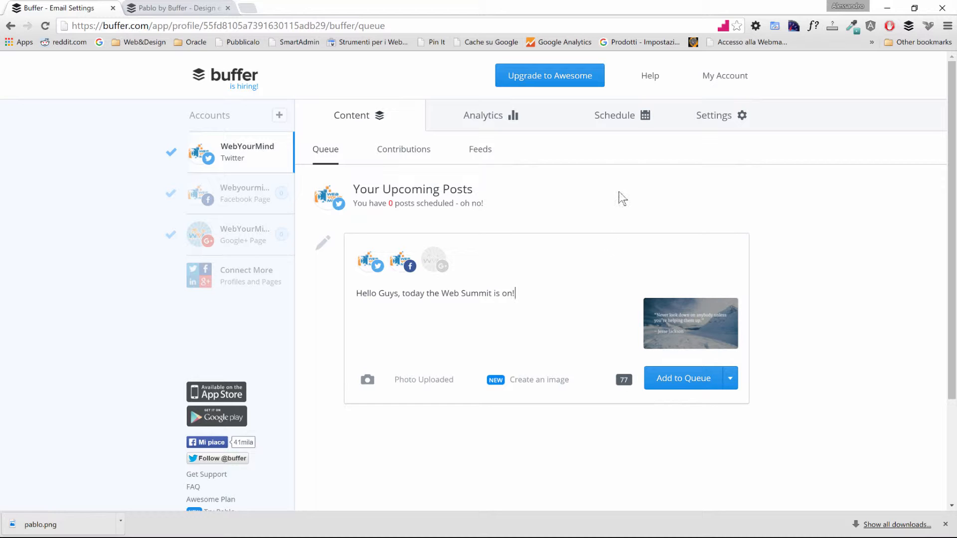
{"action": "left_click", "coordinate": [626, 118]}
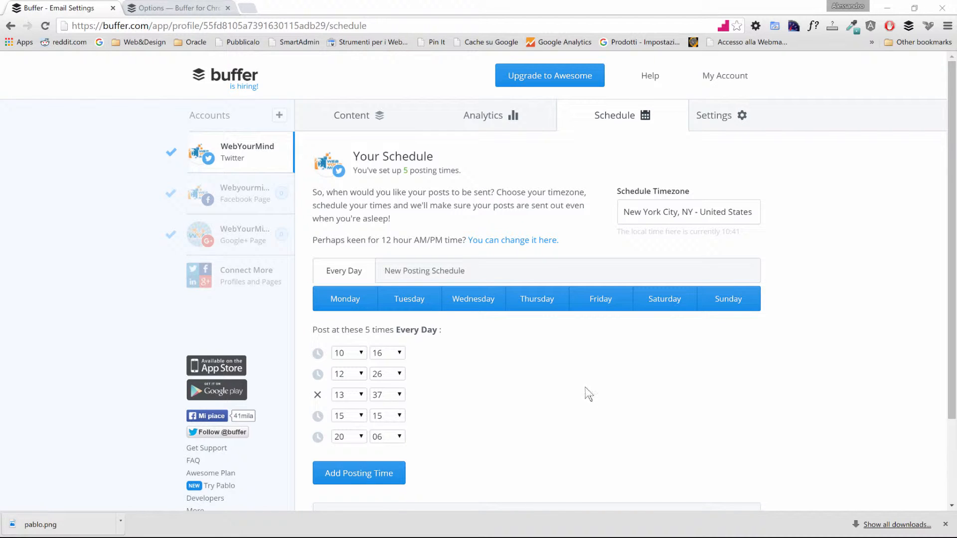
{"action": "left_click", "coordinate": [352, 119]}
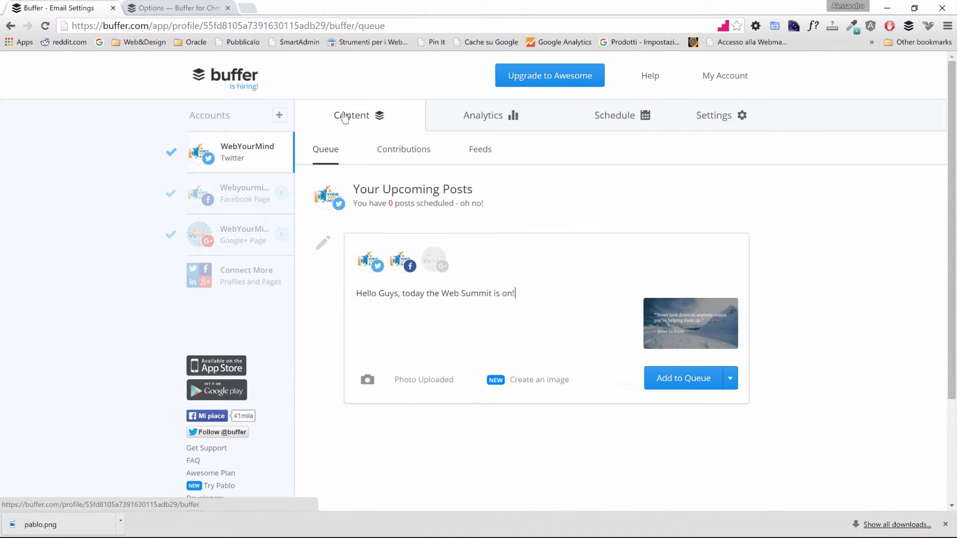
- Add the Web Summit post to the queue and confirm it goes out today at 12:26
{"action": "left_click", "coordinate": [684, 380]}
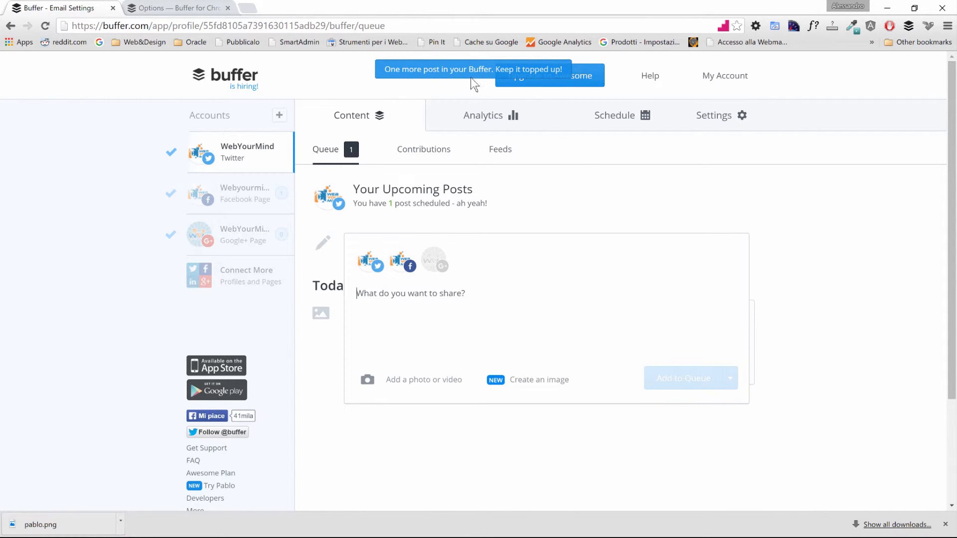
{"action": "left_click", "coordinate": [822, 246]}
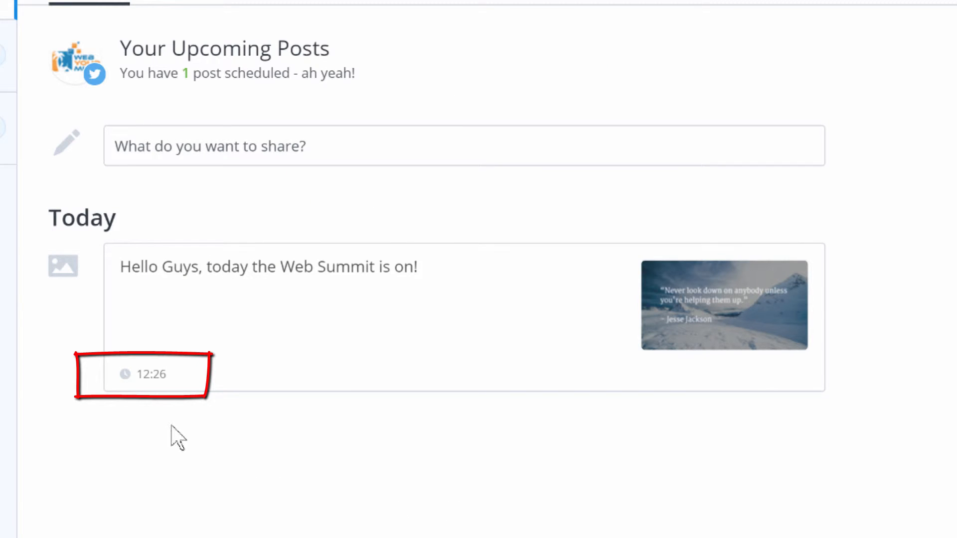
{"action": "left_click", "coordinate": [154, 384]}
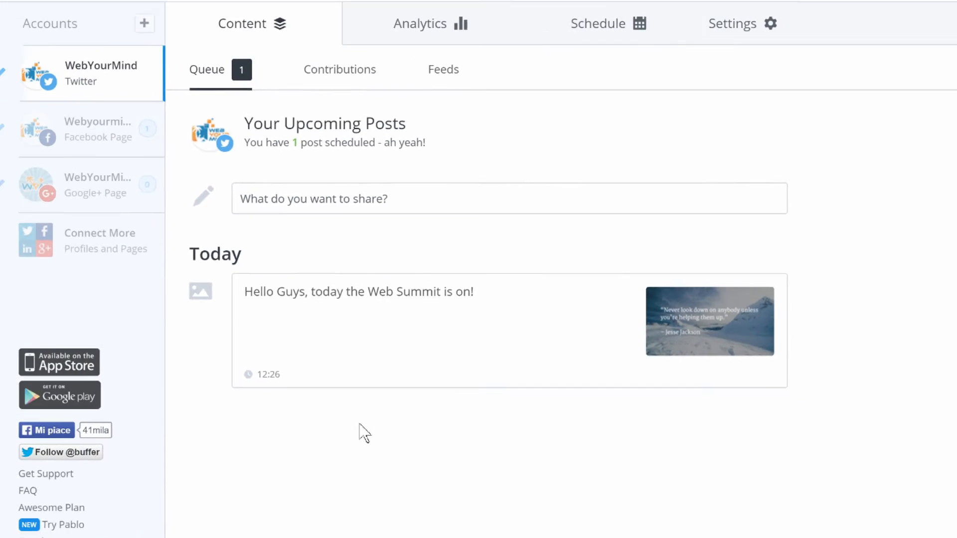
- Confirm the Facebook Page queues the post at 11:23, then view the five daily schedule times
{"action": "left_click", "coordinate": [588, 27]}
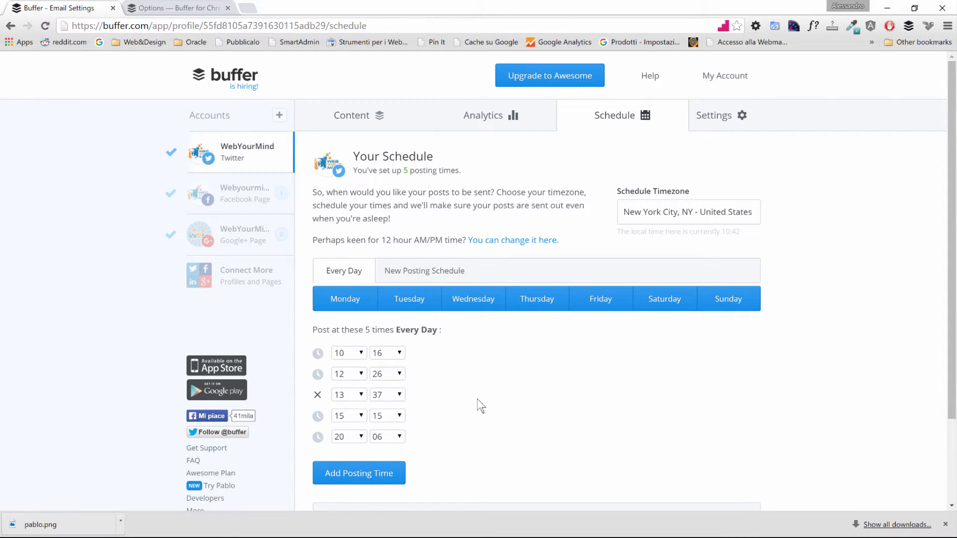
{"action": "left_click", "coordinate": [231, 202]}
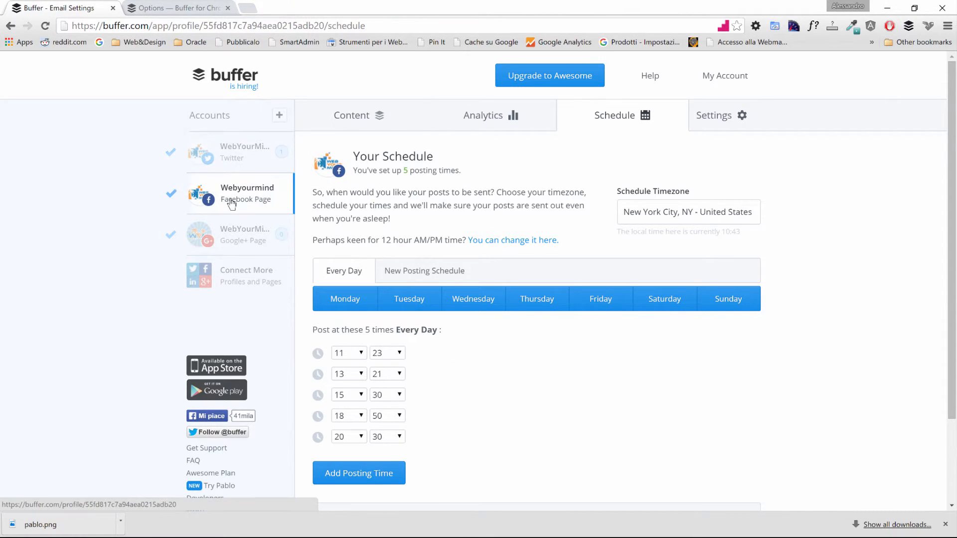
{"action": "left_click", "coordinate": [365, 115]}
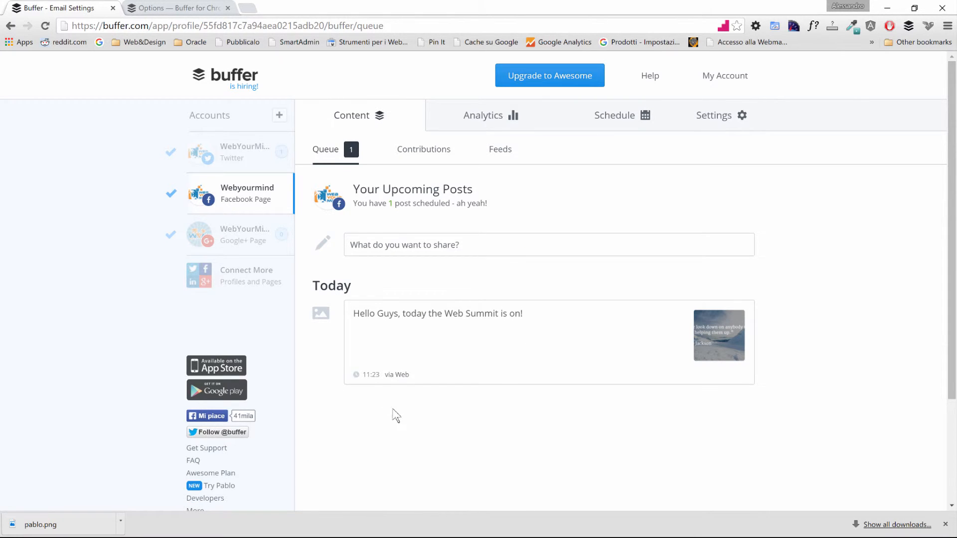
{"action": "mouse_move", "coordinate": [372, 382]}
{"action": "left_click", "coordinate": [620, 111]}
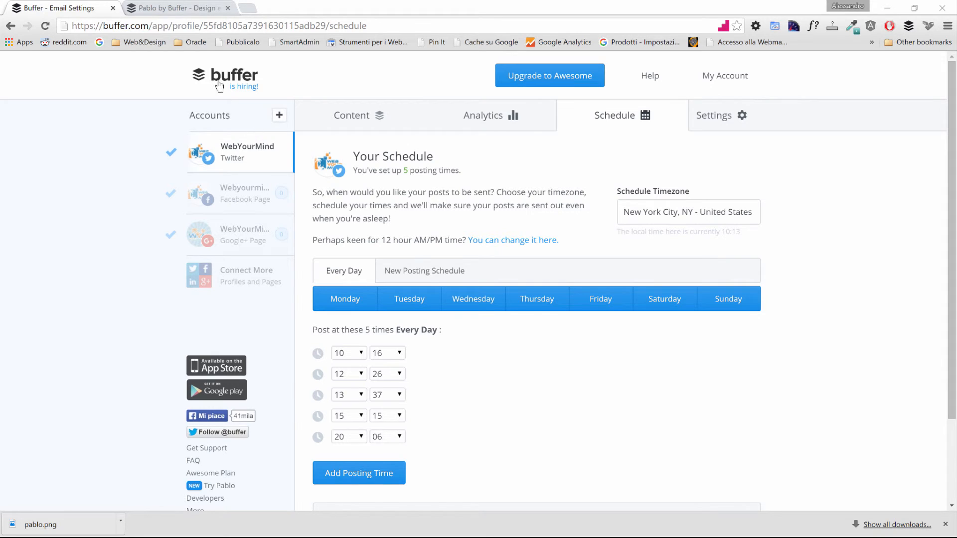
- Follow the 'click here' link under My Account's Browser Extensions to the Chrome extension settings
{"action": "left_click", "coordinate": [731, 87]}
{"action": "left_click", "coordinate": [663, 174]}
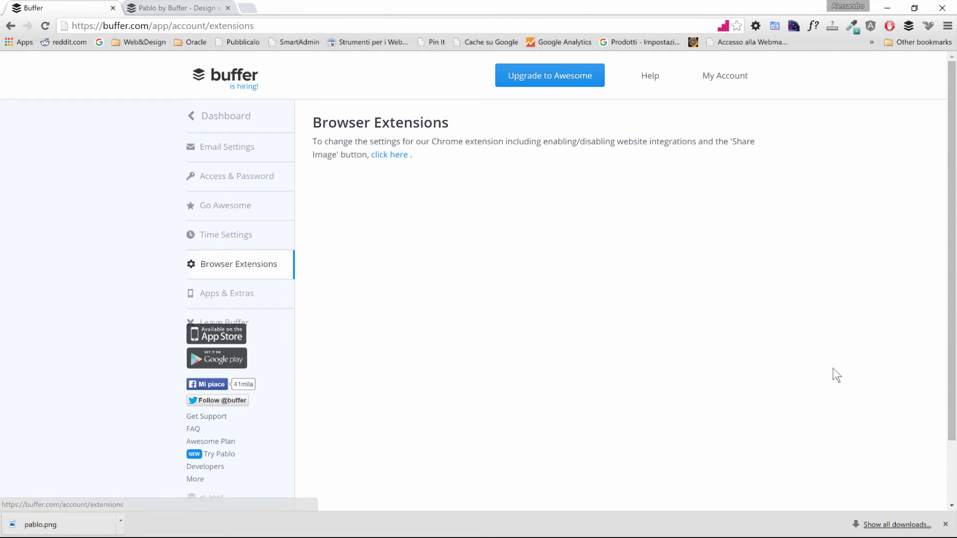
{"action": "left_click", "coordinate": [386, 156]}
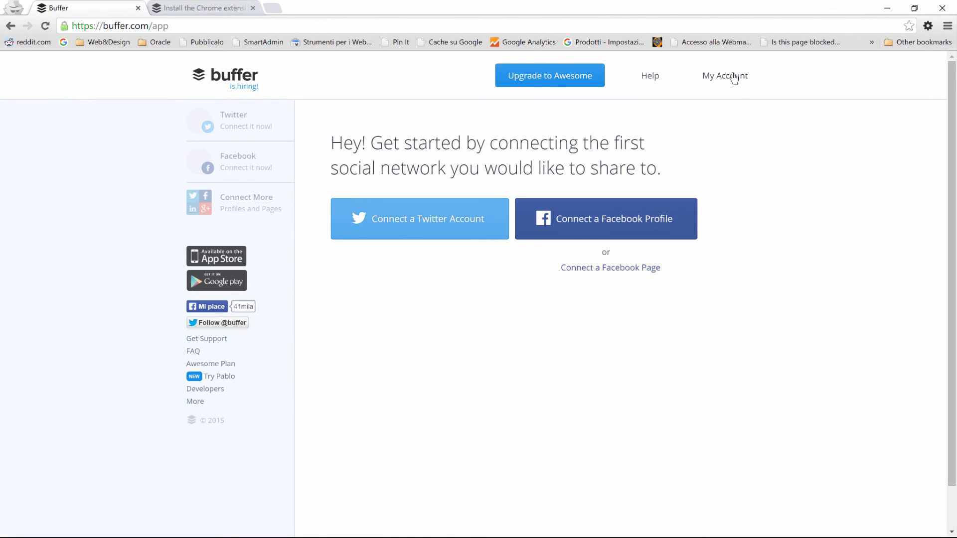
- Install the Buffer Chrome extension and bring up its options window with all site integrations enabled
{"action": "left_click", "coordinate": [732, 76]}
{"action": "left_click", "coordinate": [712, 175]}
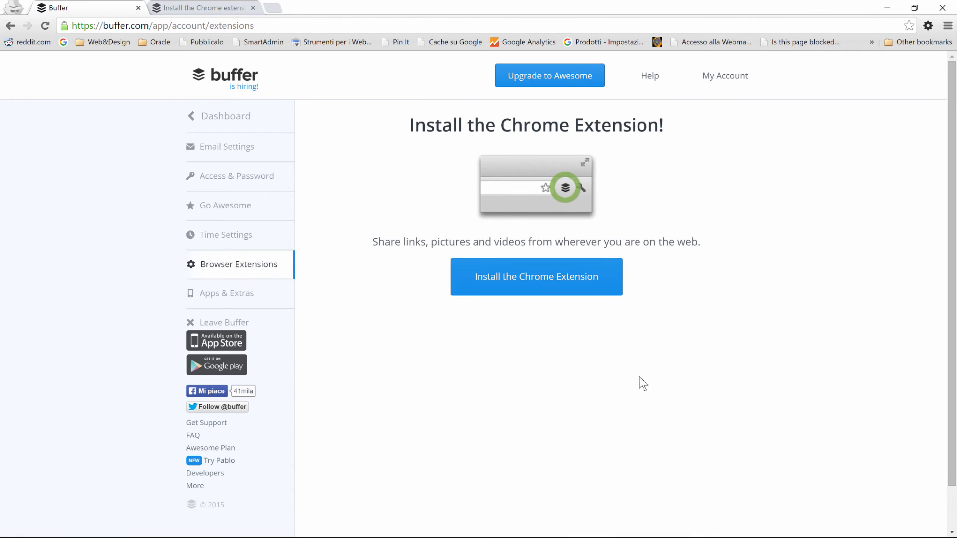
{"action": "left_click", "coordinate": [545, 292]}
{"action": "mouse_move", "coordinate": [130, 525]}
{"action": "left_click", "coordinate": [92, 497]}
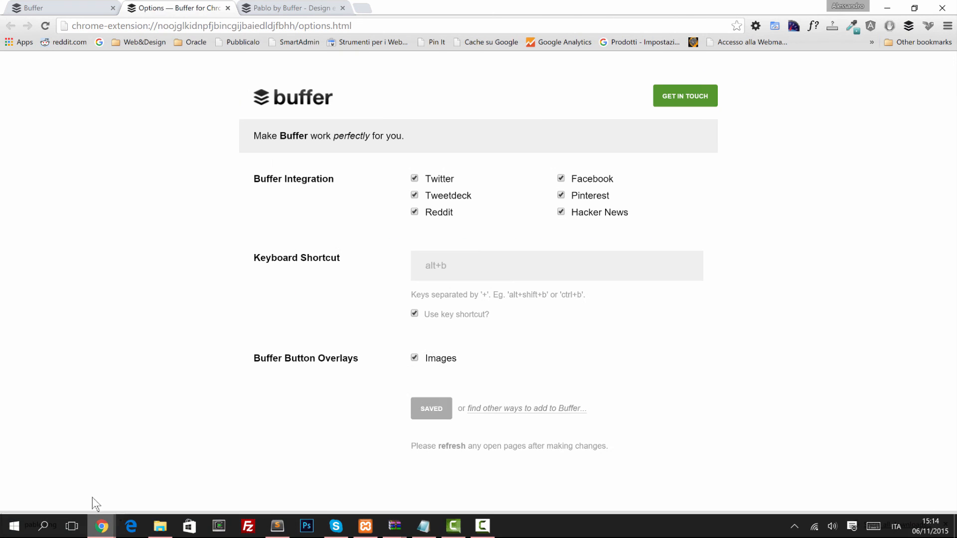